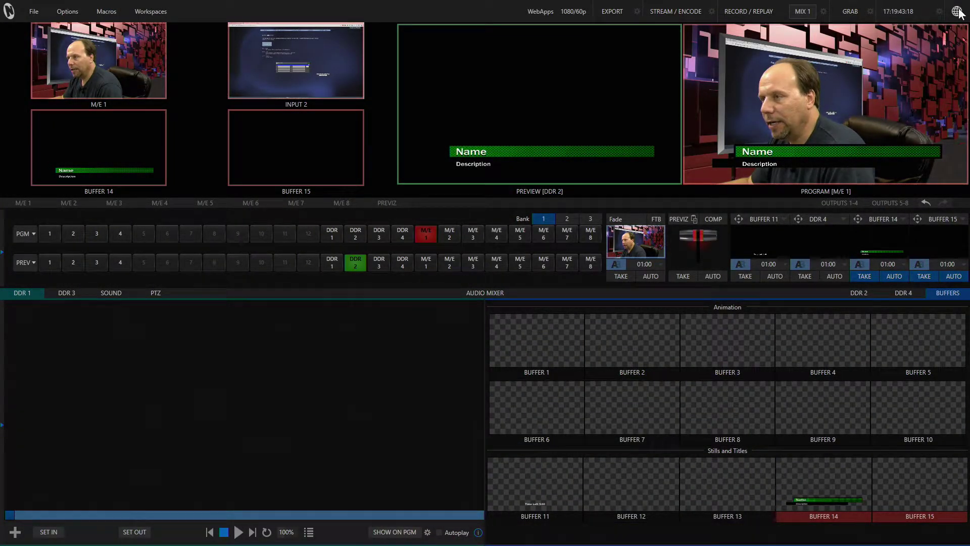
{"action": "left_click", "coordinate": [956, 11]}
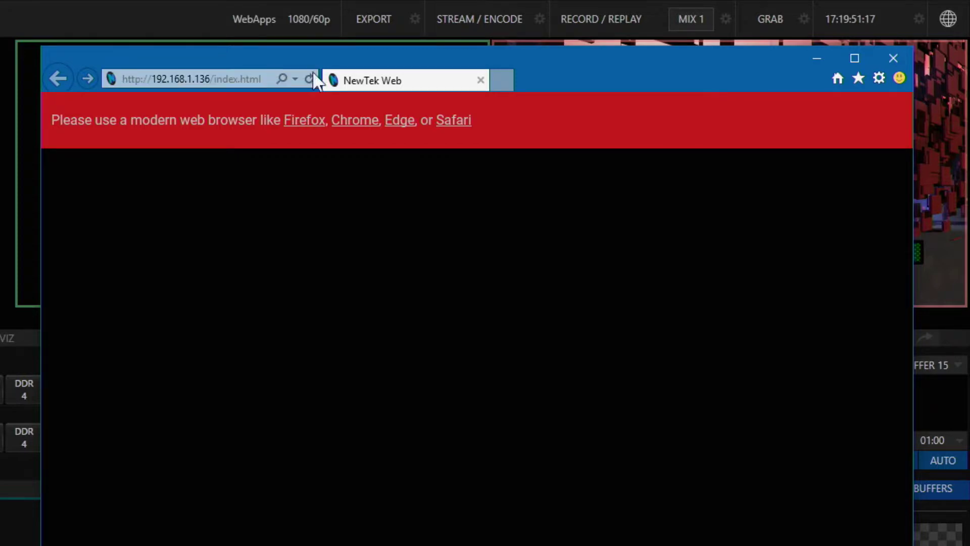
{"action": "left_click", "coordinate": [890, 59]}
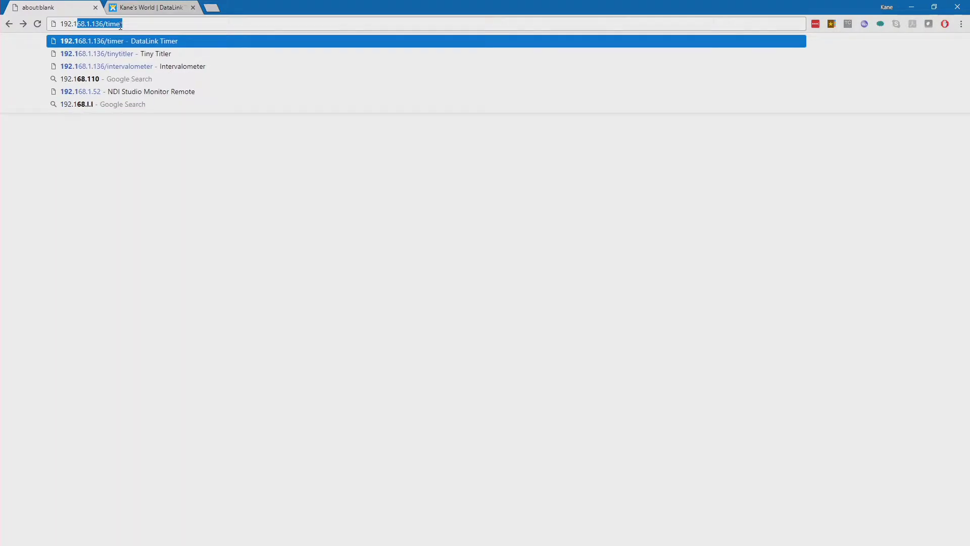
- Enter the address 192.168.1.136/dltitler in Chrome's address bar
{"action": "type", "text": "1.1"}
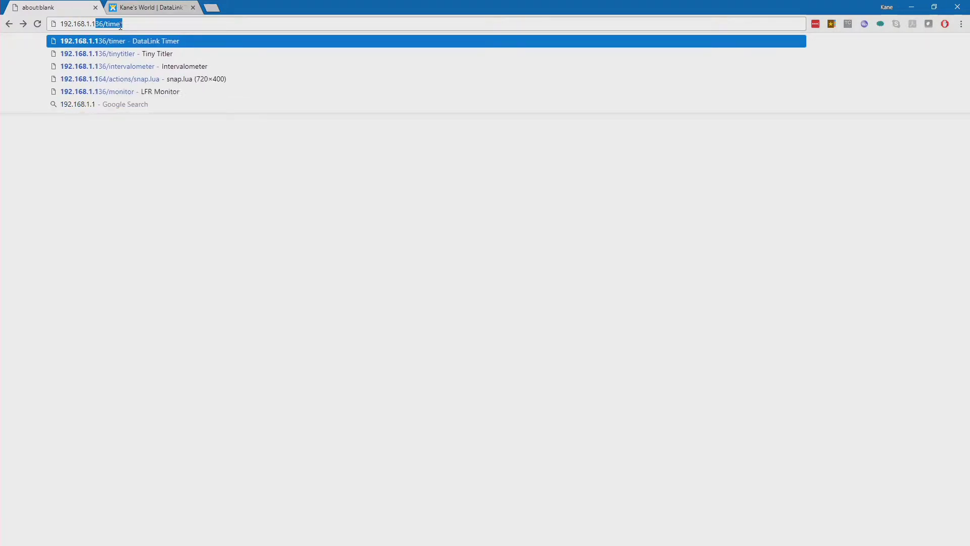
{"action": "type", "text": "36"}
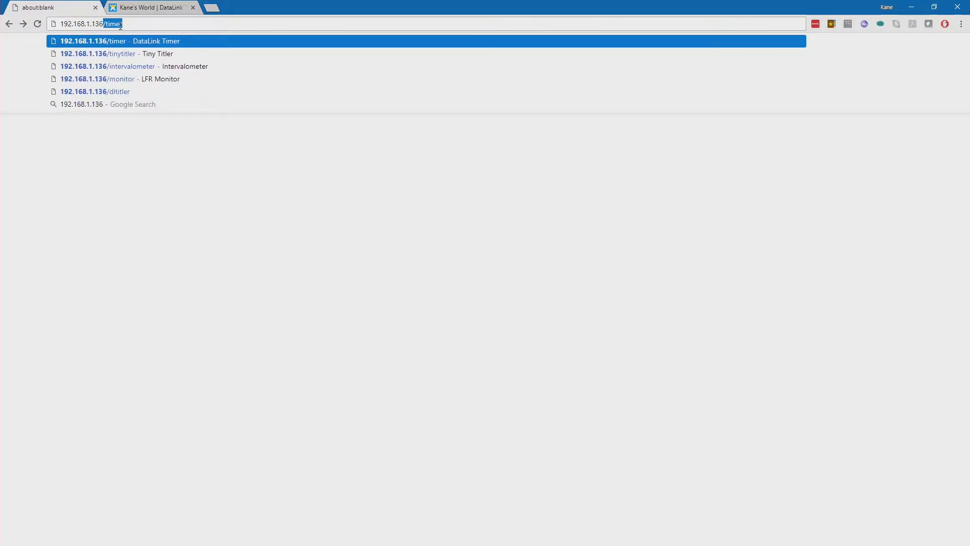
{"action": "type", "text": "/"}
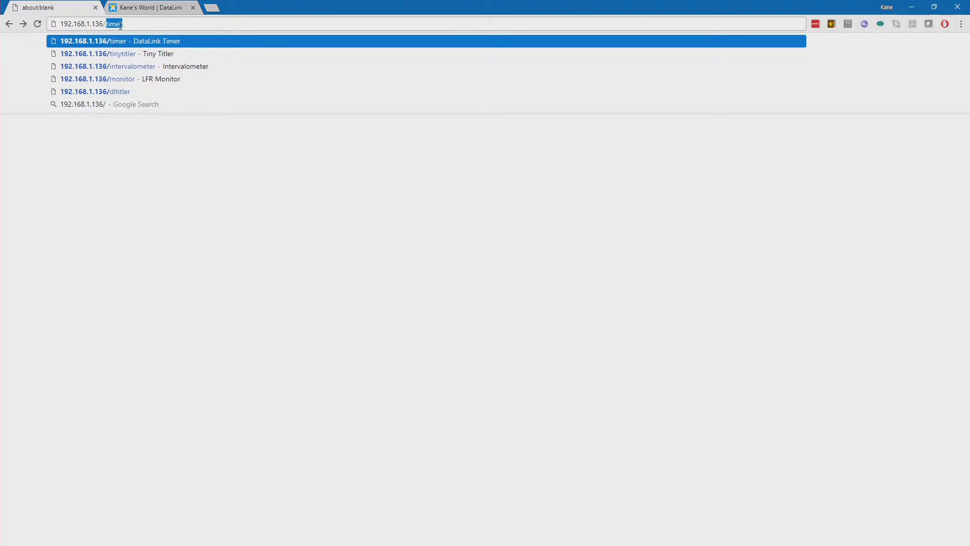
{"action": "type", "text": "dl"}
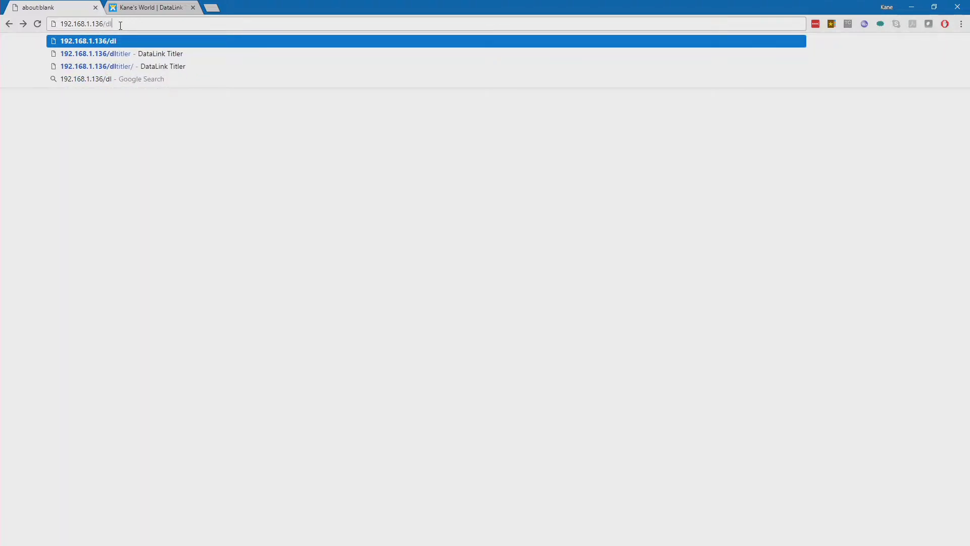
{"action": "type", "text": "titler/"}
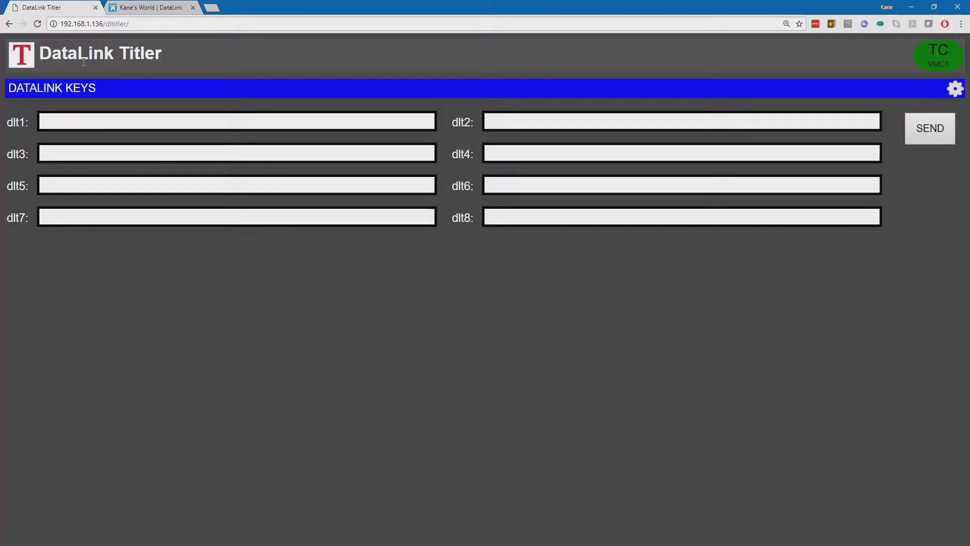
- Load the DataLink Titler page and bring up its field-name settings
{"action": "left_click", "coordinate": [954, 89]}
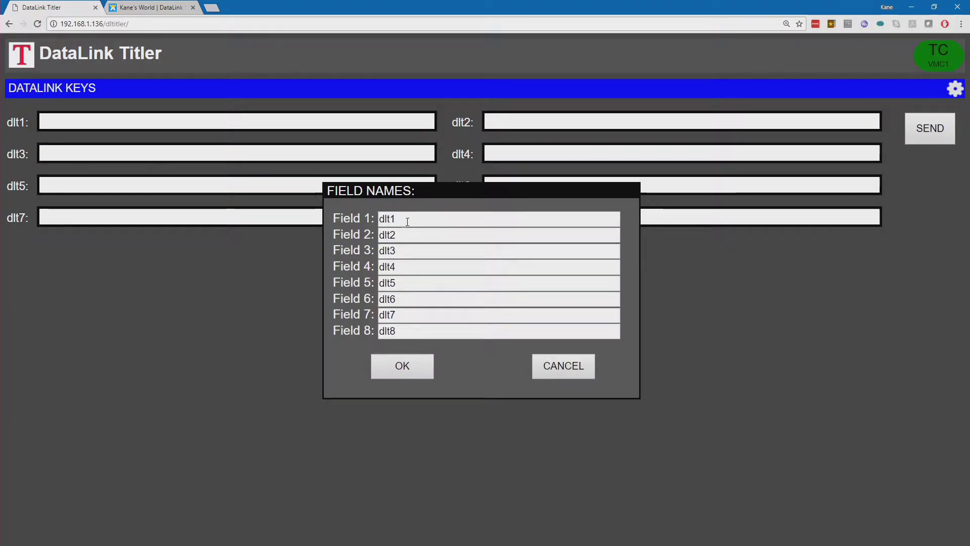
- Rename fields 1–3 to a first name, Company and Number, and confirm
{"action": "left_click_drag", "start_coordinate": [405, 218], "coordinate": [337, 216]}
{"action": "type", "text": "Kane"}
{"action": "key", "text": "Tab"}
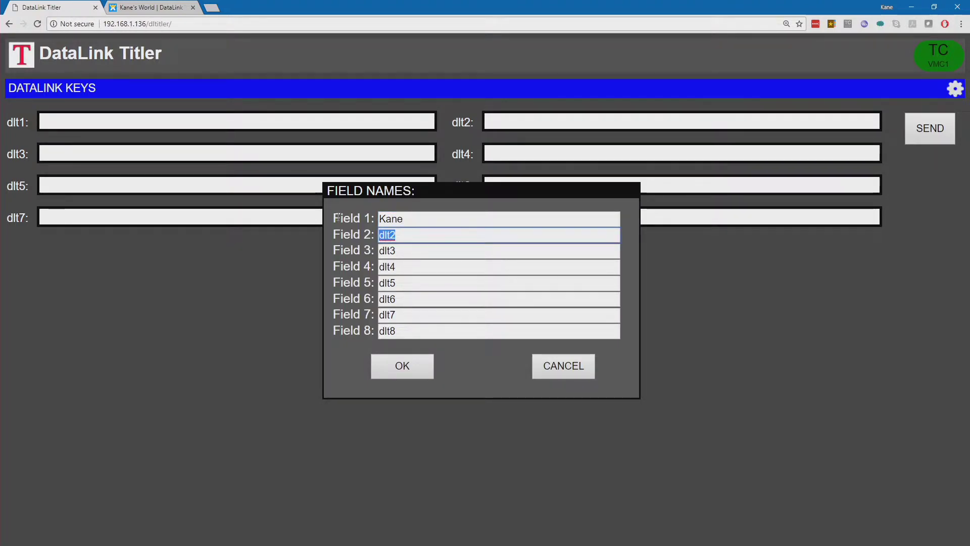
{"action": "type", "text": "Company"}
{"action": "key", "text": "Tab"}
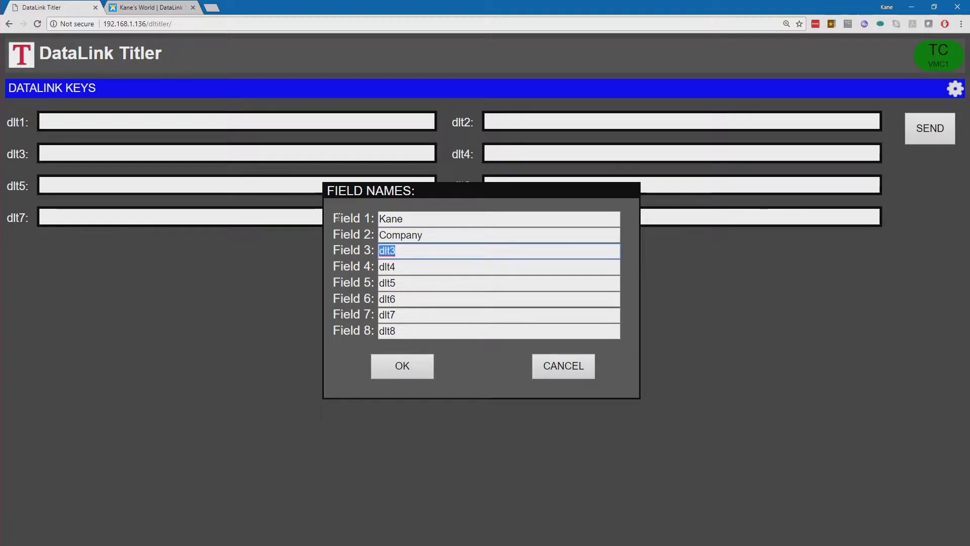
{"action": "type", "text": "Number"}
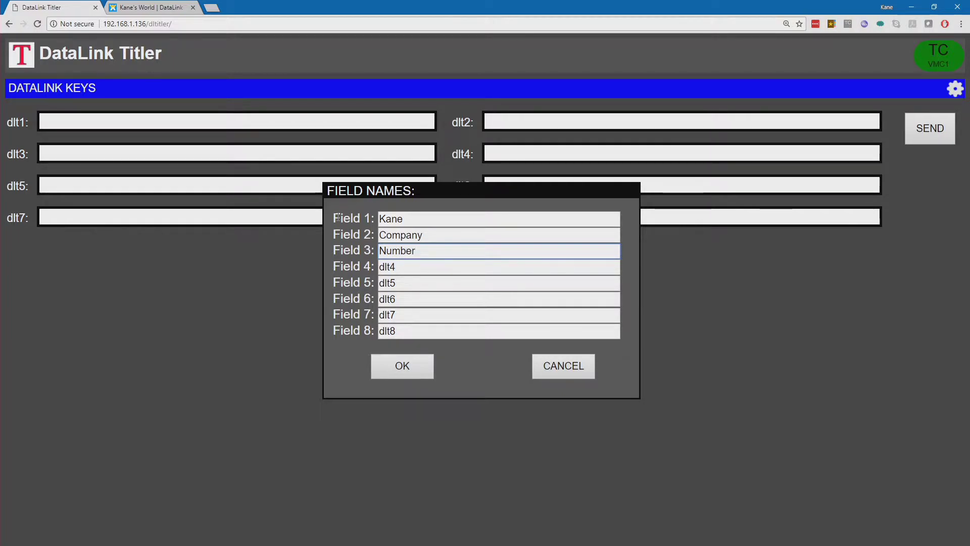
{"action": "left_click", "coordinate": [407, 369]}
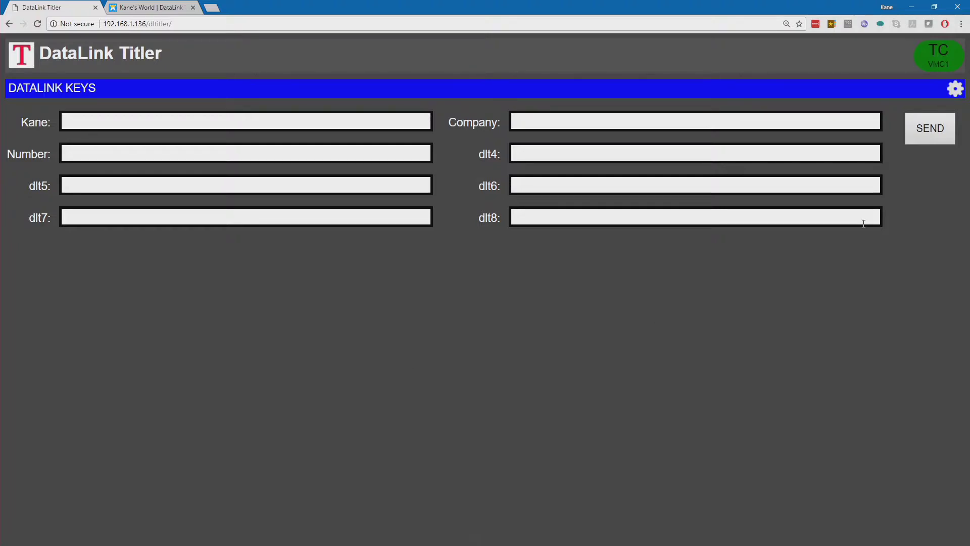
- Correct the first field's name to Name and apply the change
{"action": "left_click", "coordinate": [955, 89]}
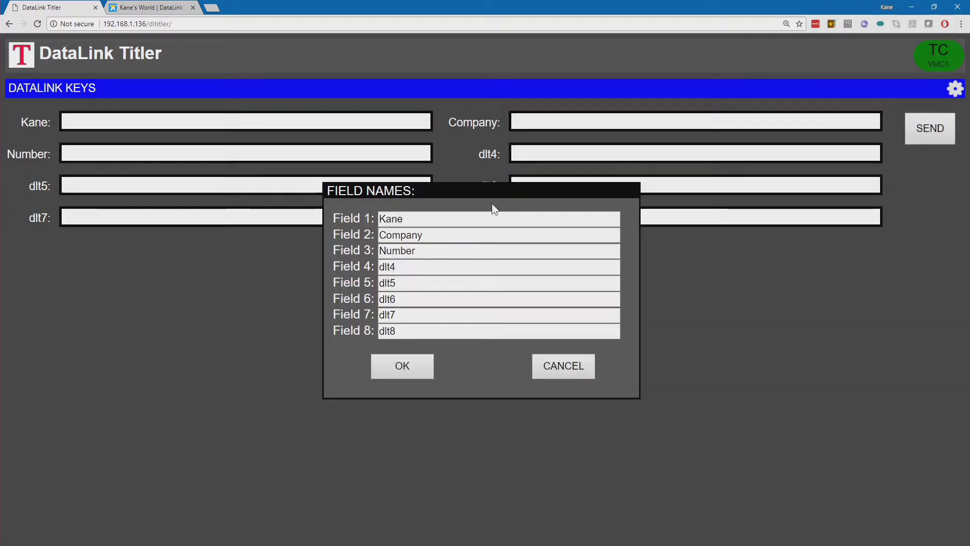
{"action": "double_click", "coordinate": [391, 218]}
{"action": "type", "text": "Name"}
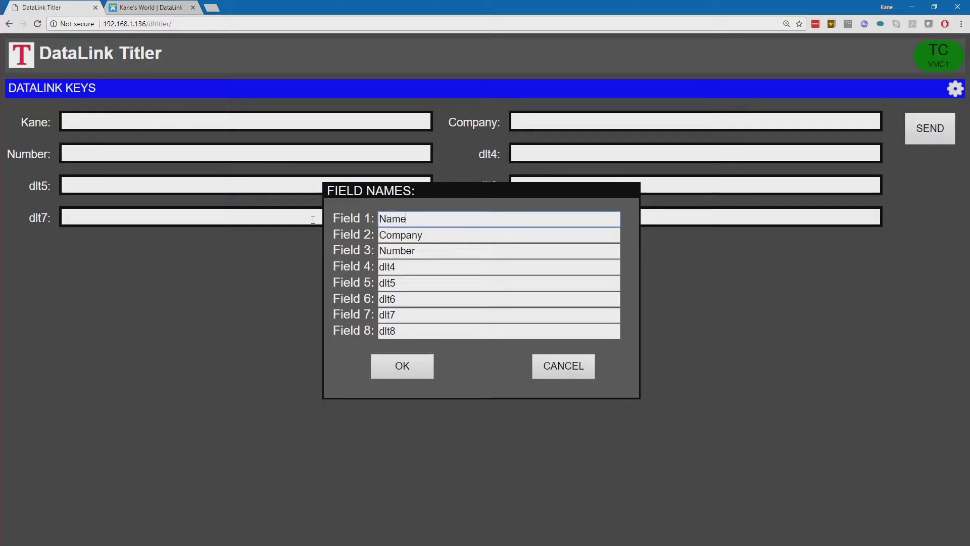
{"action": "left_click", "coordinate": [406, 375]}
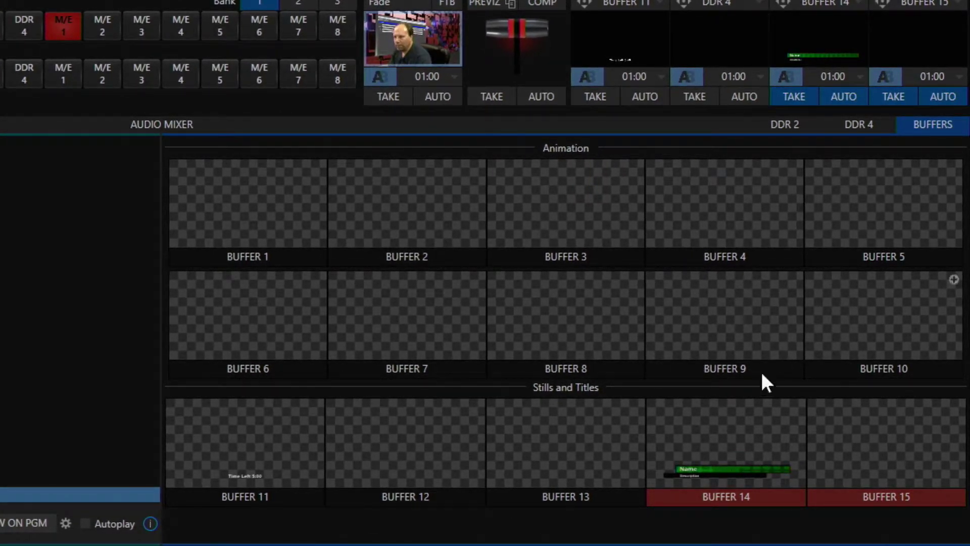
- Open the Buffer 14 lower-third title in TriCaster's title editor
{"action": "left_click", "coordinate": [796, 479]}
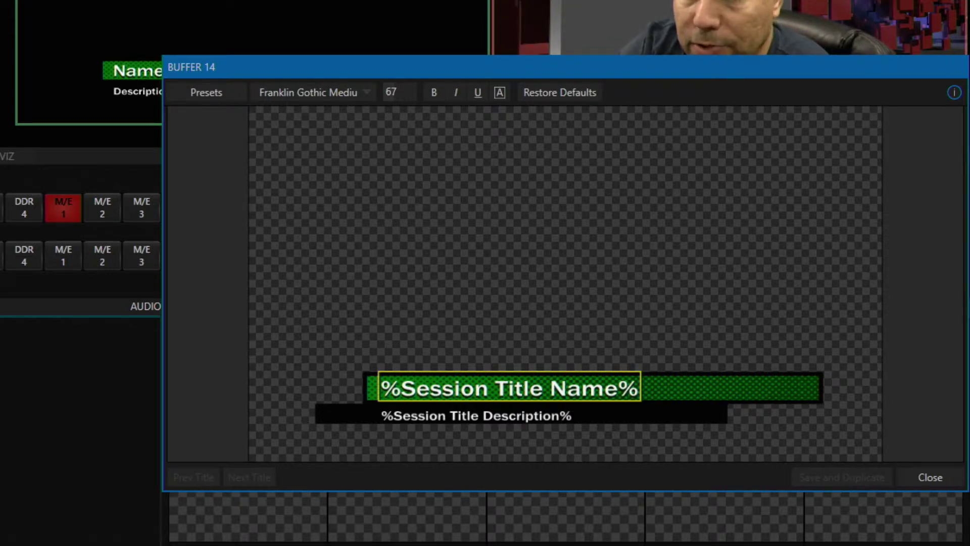
- Replace the title's top line text with %dlt1%
{"action": "left_click", "coordinate": [476, 416]}
{"action": "type", "text": "%"}
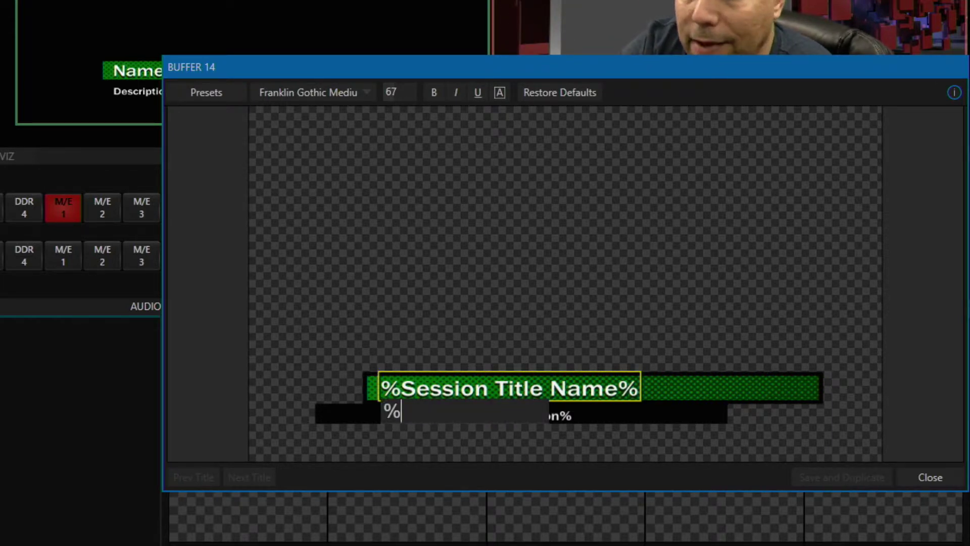
{"action": "type", "text": "dlt"}
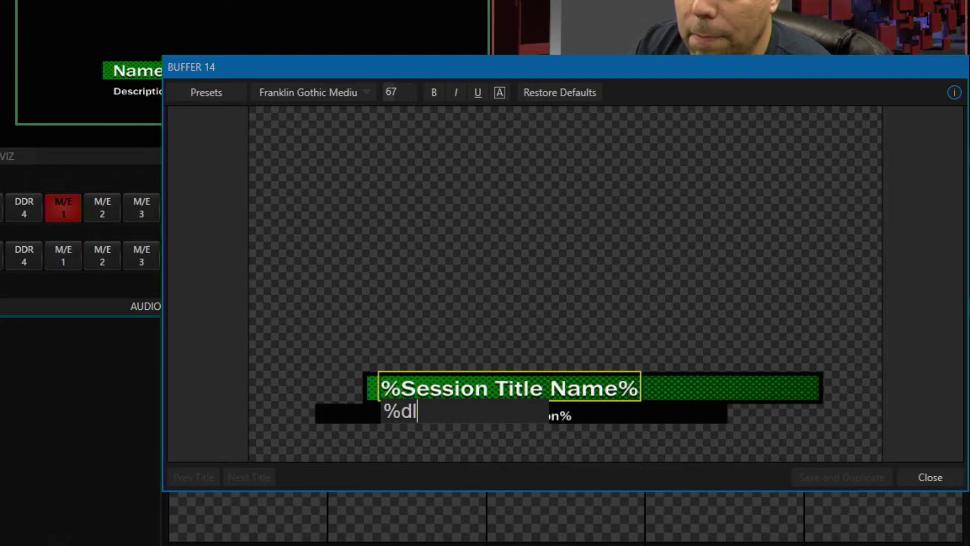
{"action": "type", "text": "1%"}
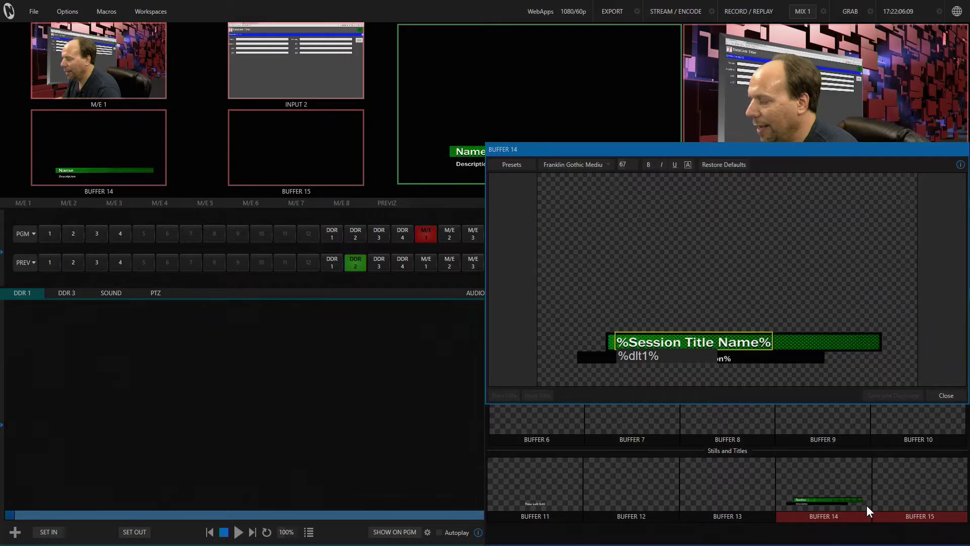
- Commit %dlt1%, set the description line to %dlt3% - %dlt2%, and close the editor
{"action": "key", "text": "Return"}
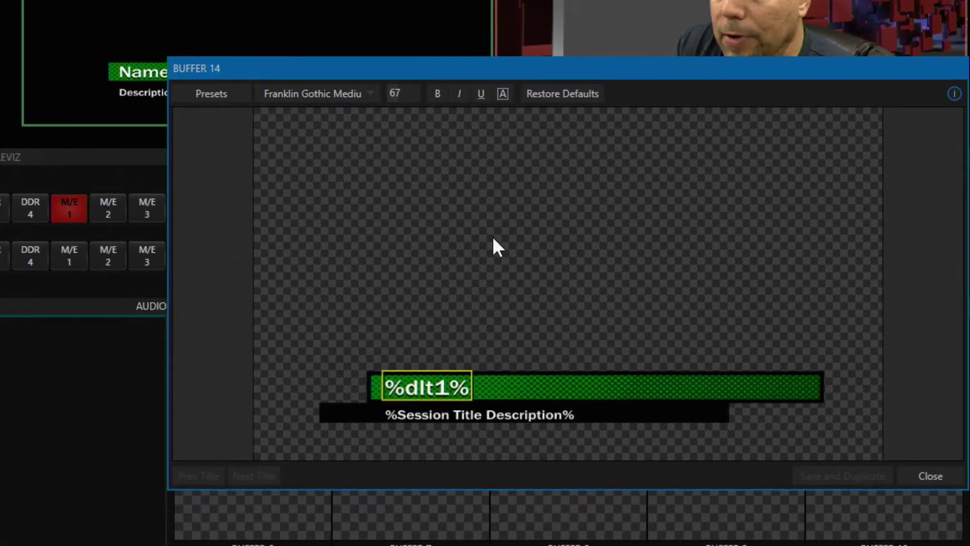
{"action": "left_click", "coordinate": [455, 415]}
{"action": "double_click", "coordinate": [455, 415]}
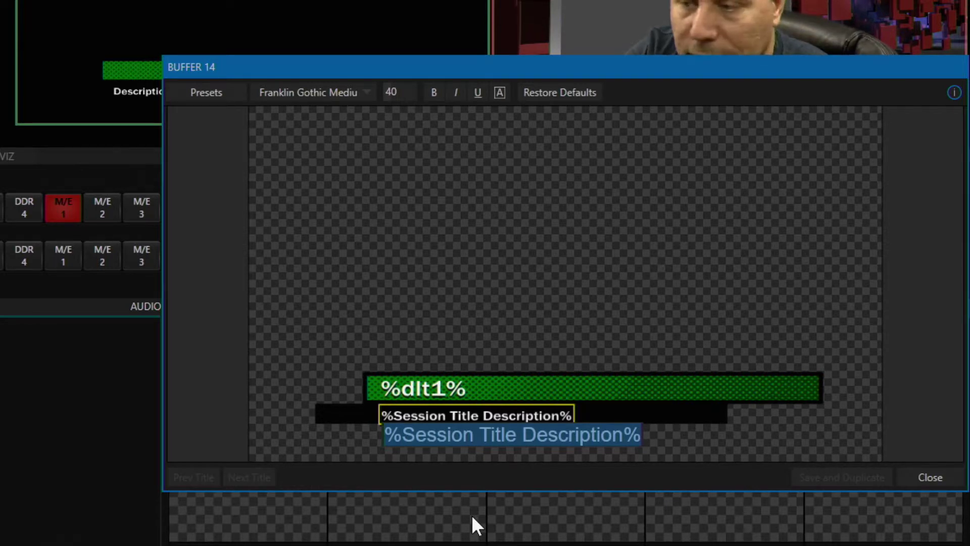
{"action": "type", "text": "%"}
{"action": "type", "text": "dlt"}
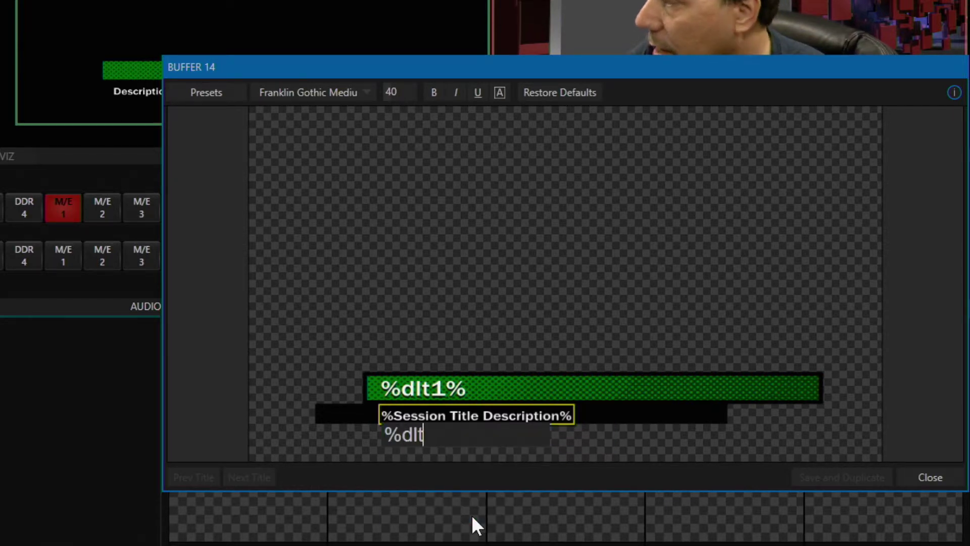
{"action": "type", "text": "3%"}
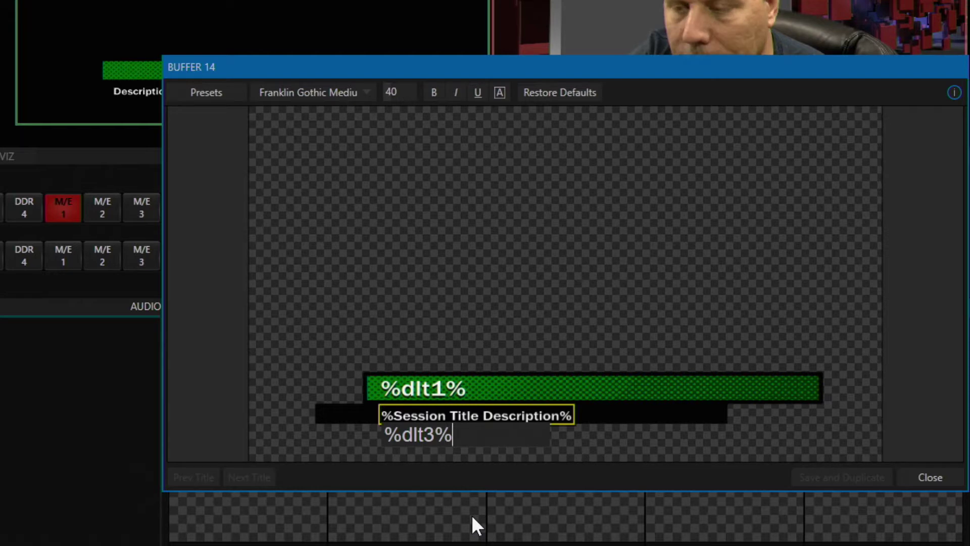
{"action": "type", "text": " - %"}
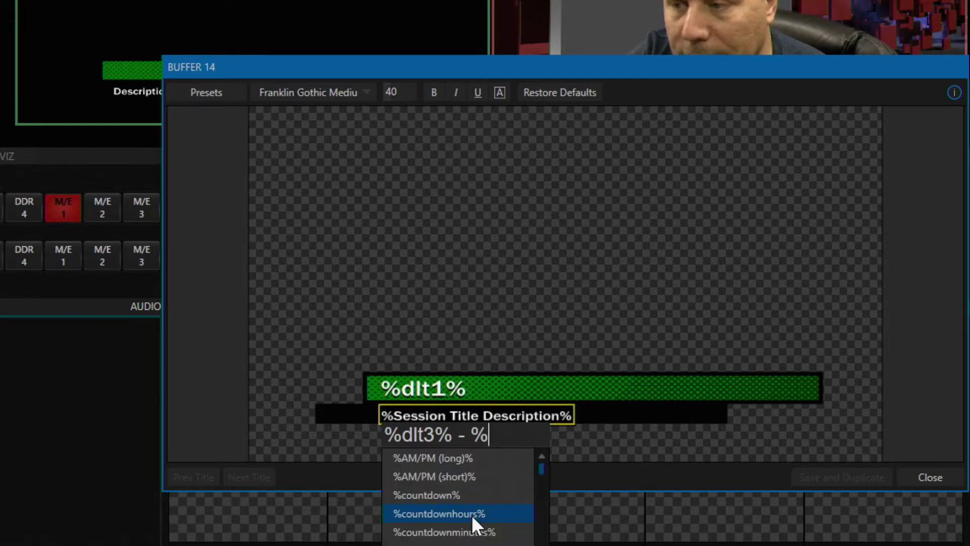
{"action": "type", "text": "dlt2%"}
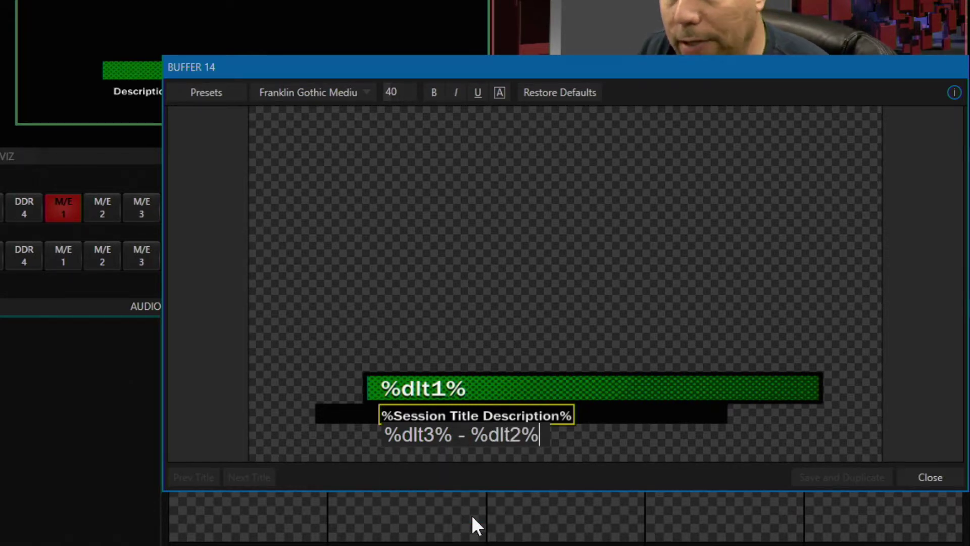
{"action": "key", "text": "Return"}
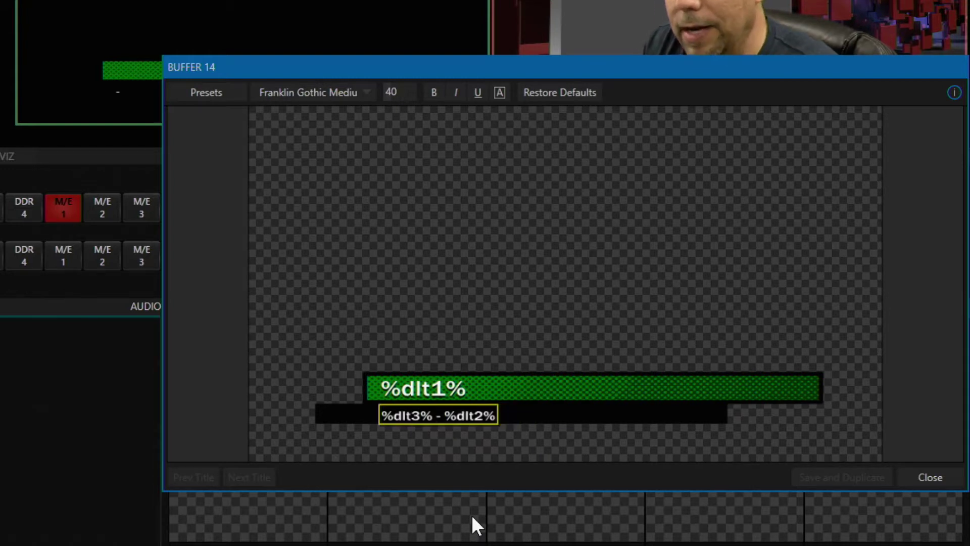
{"action": "left_click", "coordinate": [928, 477]}
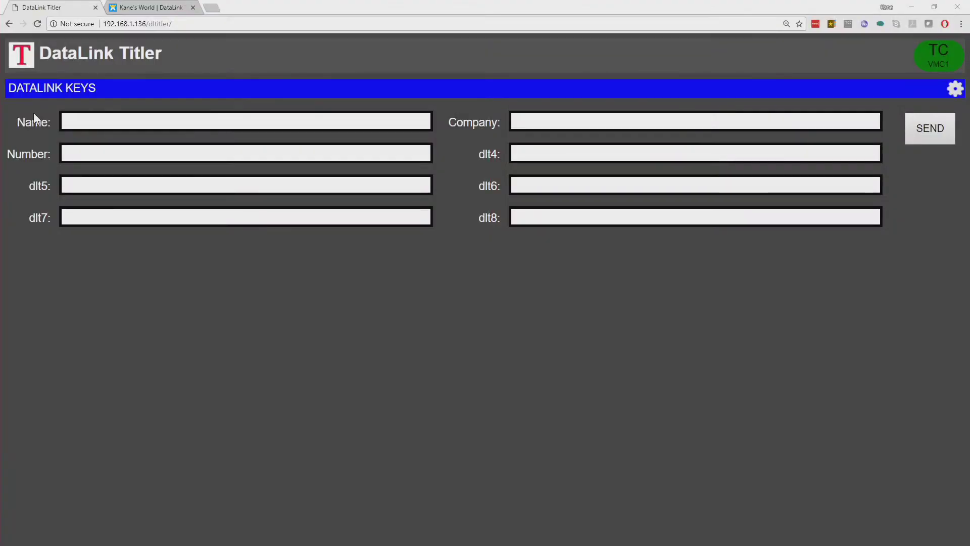
- Enter the presenter's full name, NewTek and 173 in Name, Company, Number, then send them
{"action": "left_click", "coordinate": [94, 122]}
{"action": "type", "text": "Kane Peterson"}
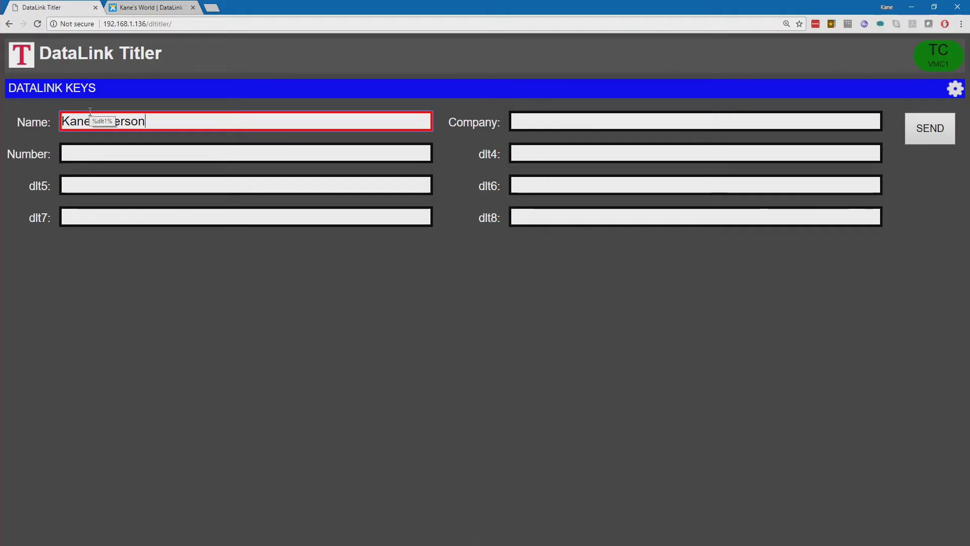
{"action": "left_click", "coordinate": [532, 123]}
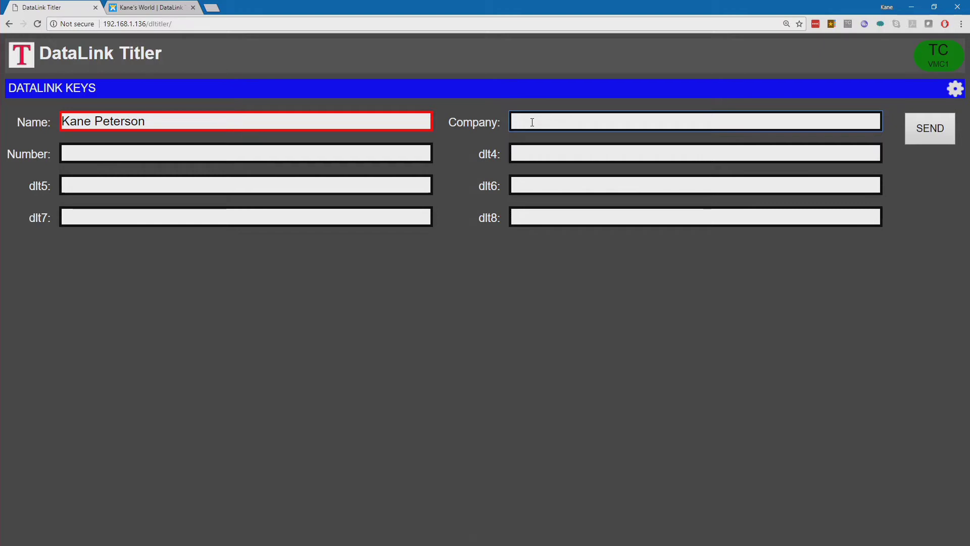
{"action": "type", "text": "NewTek"}
{"action": "left_click", "coordinate": [110, 155]}
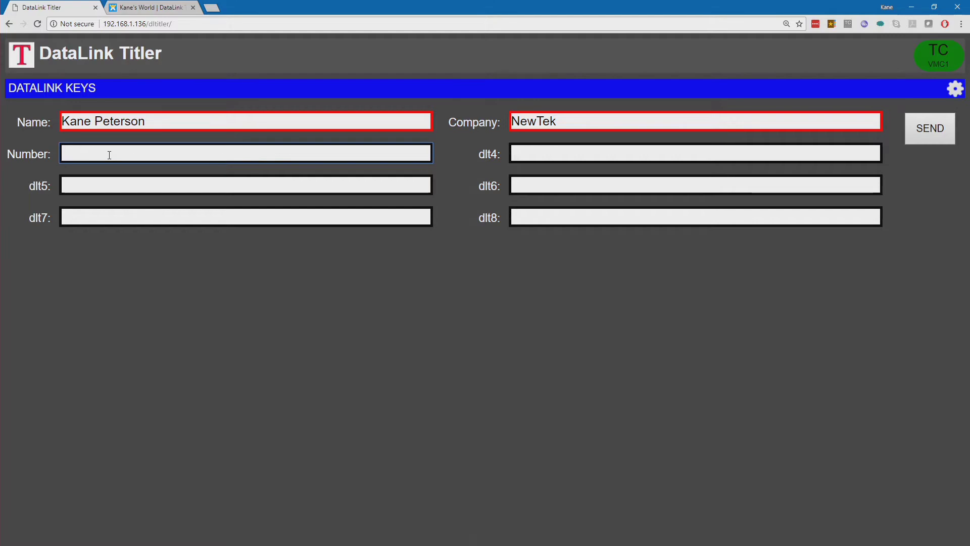
{"action": "type", "text": "1"}
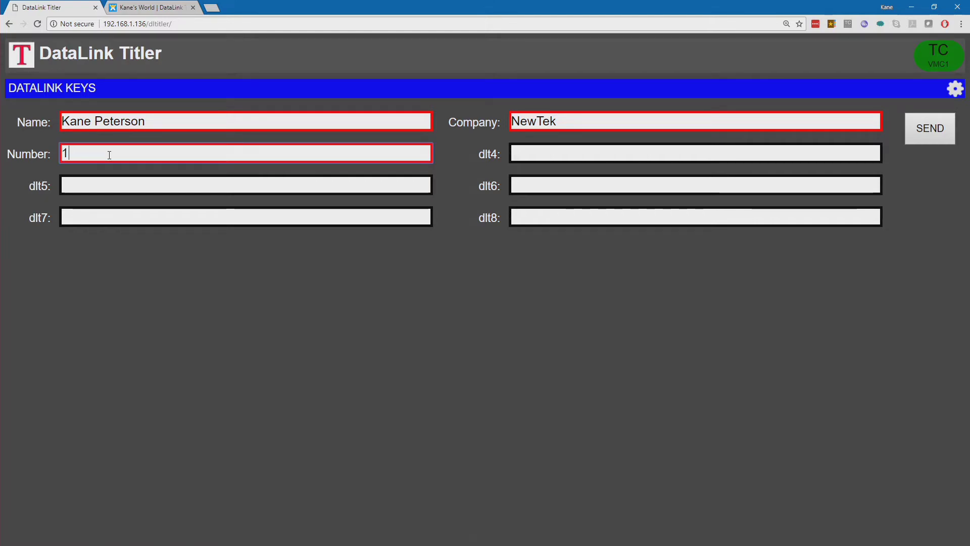
{"action": "type", "text": "73"}
{"action": "left_click", "coordinate": [922, 131]}
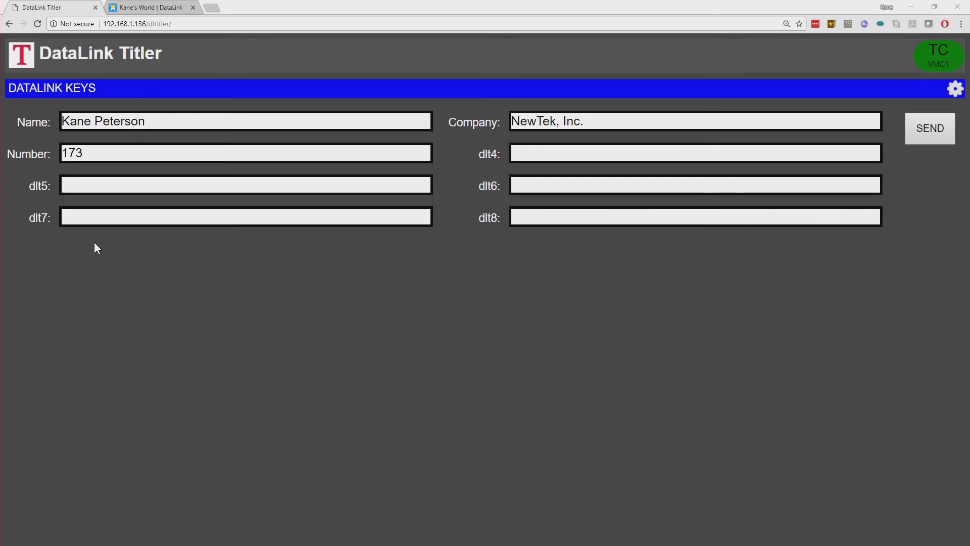
- Reload the 192.168.1.136/dltitler page to check the entries are kept
{"action": "left_click", "coordinate": [205, 22]}
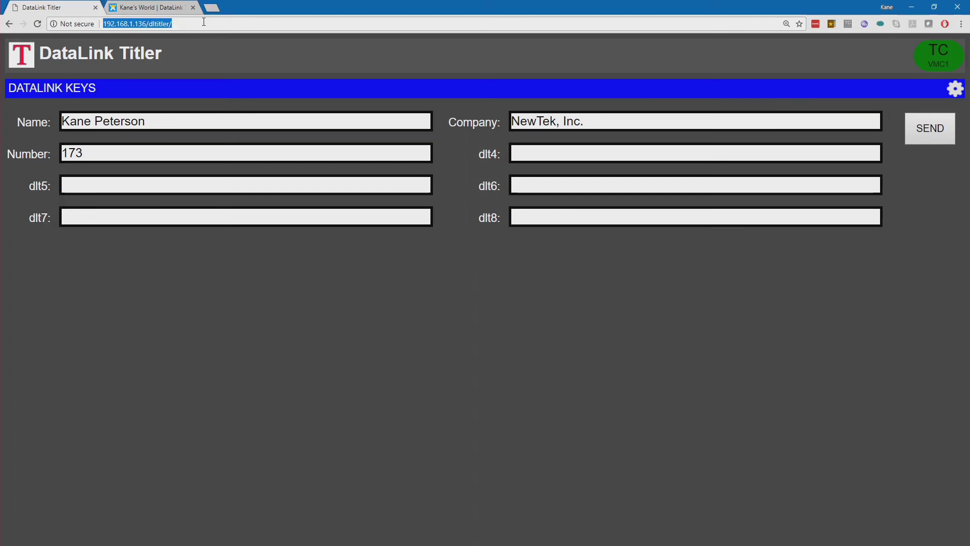
{"action": "left_click", "coordinate": [205, 22]}
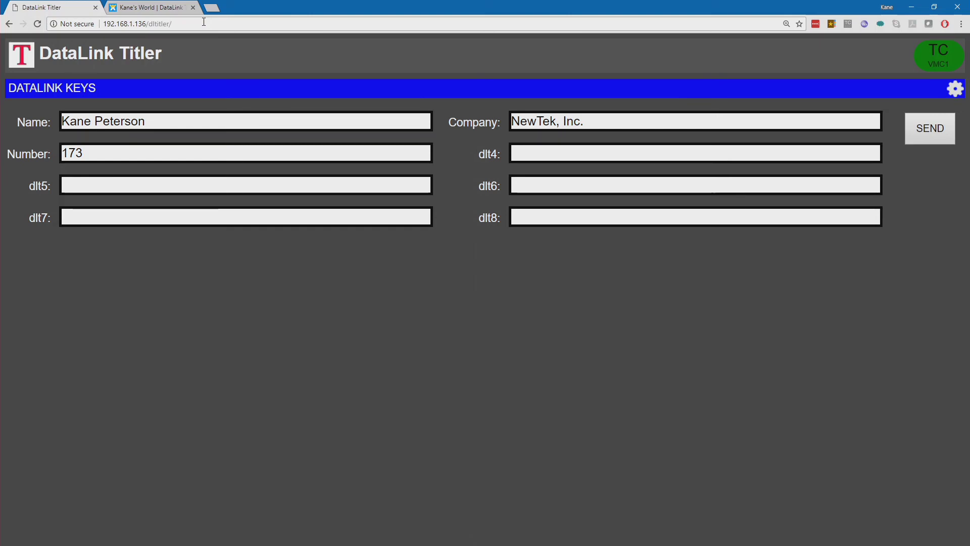
{"action": "key", "text": "Return"}
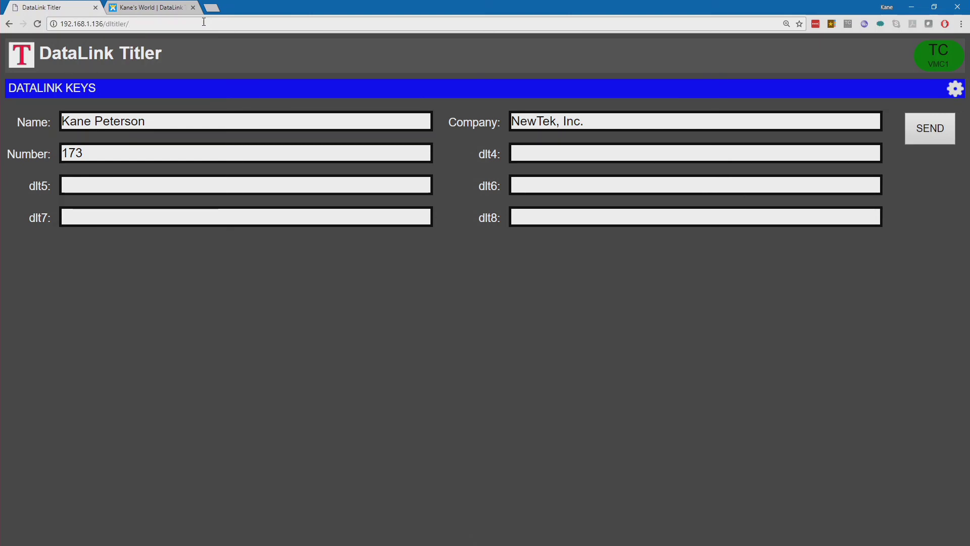